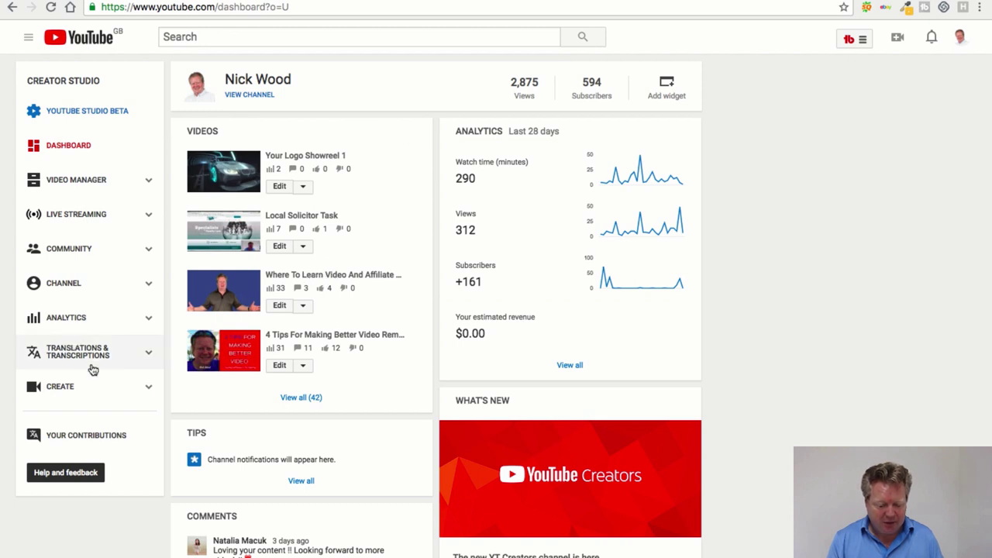
# Look through the Audio Library and Music Policies pages in Creator Studio's Create section.
pyautogui.click(152, 391)
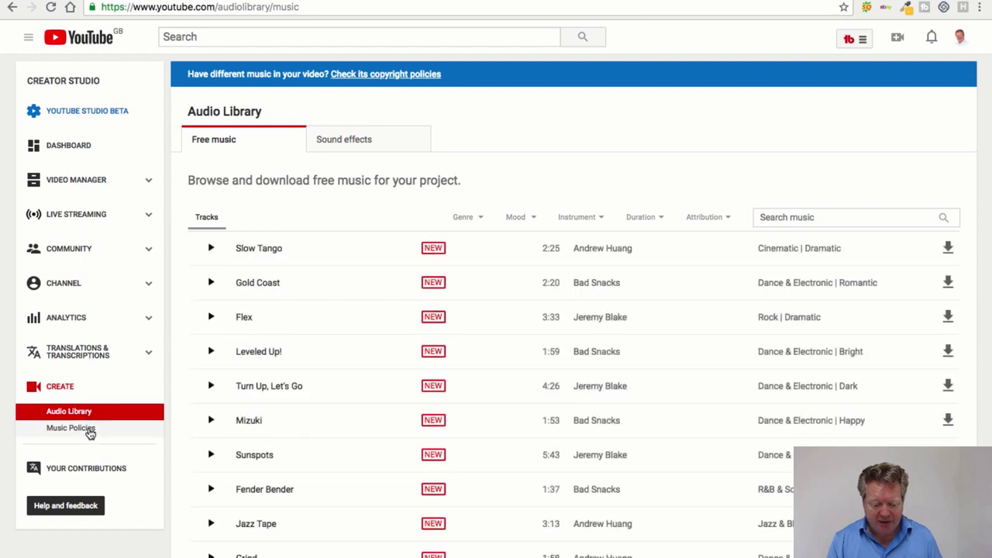
pyautogui.click(88, 431)
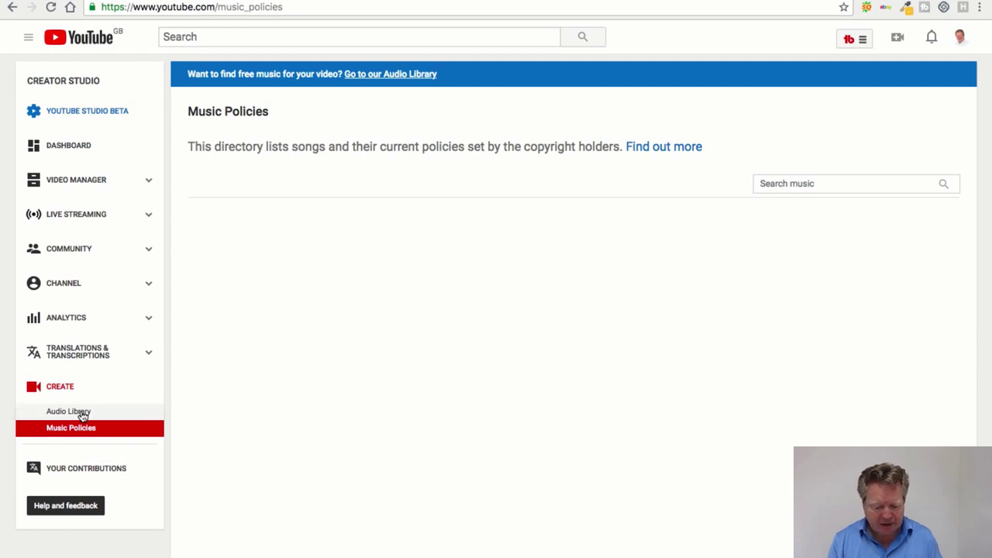
pyautogui.click(69, 412)
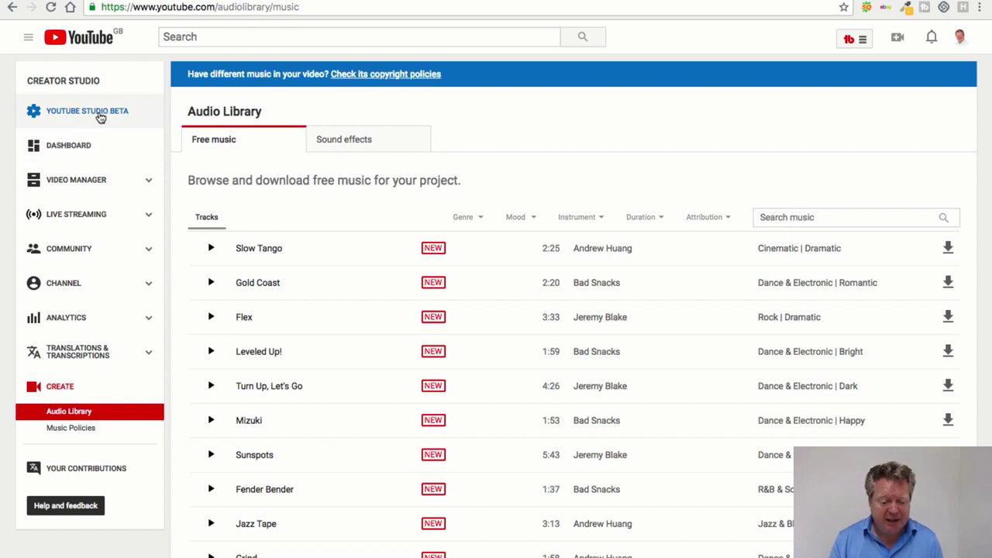
# Switch to YouTube Studio beta and open the video Your Logo Showreel 1 in the video editor.
pyautogui.click(100, 114)
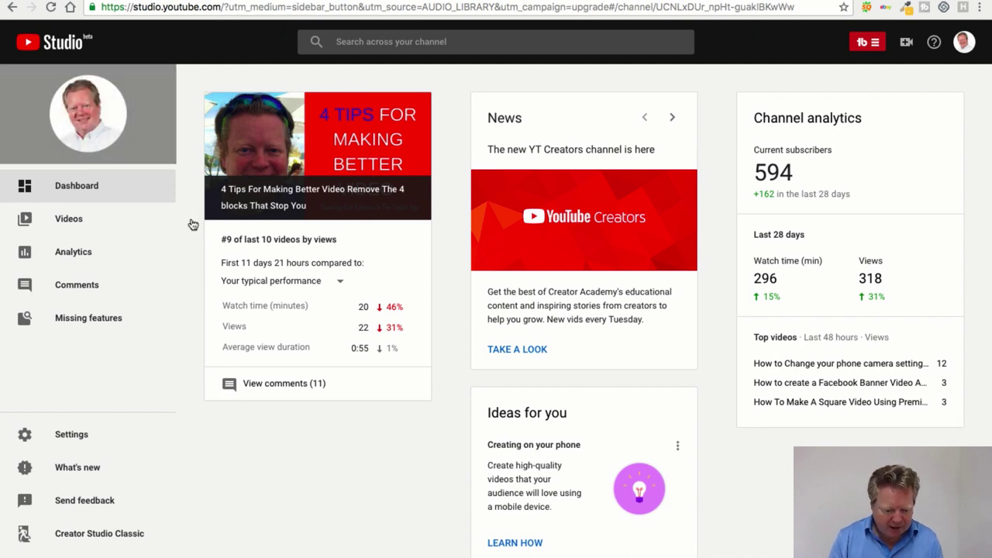
pyautogui.click(73, 222)
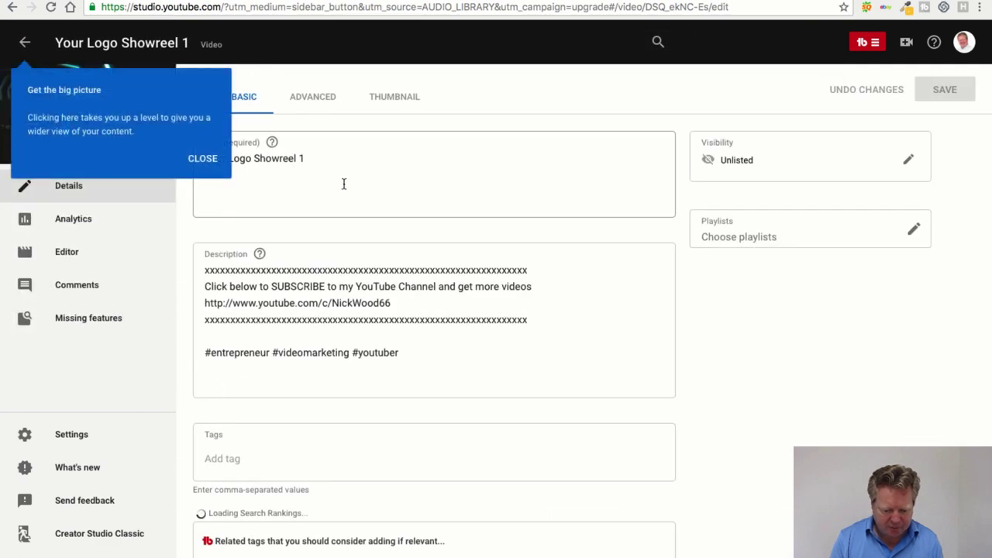
pyautogui.click(203, 159)
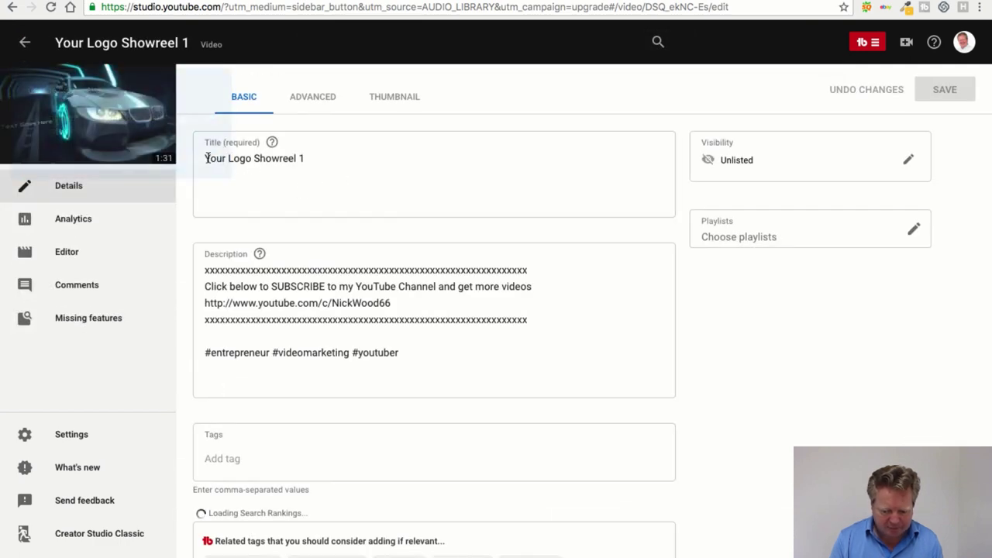
pyautogui.click(67, 253)
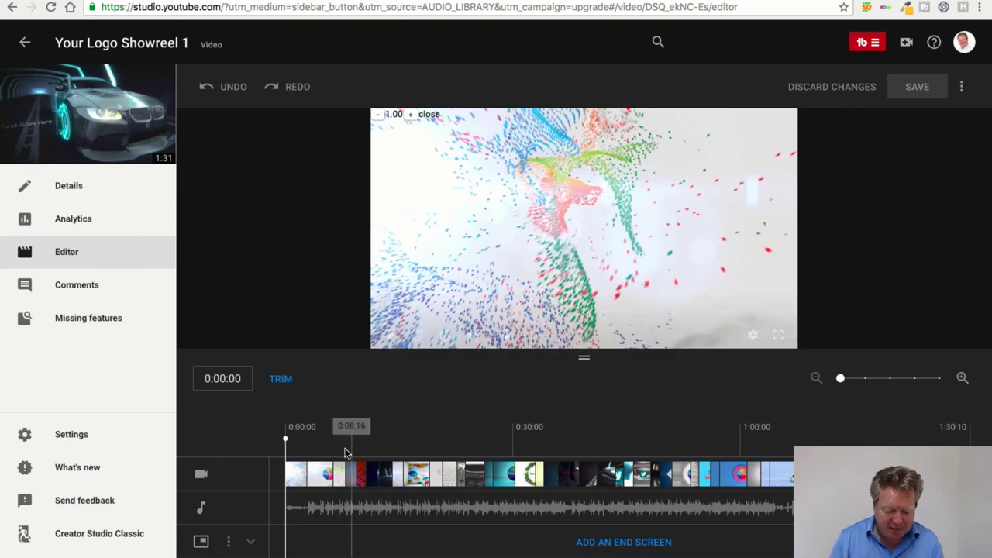
# Move the playhead to about 0:09:09 and review the editor's list of keyboard shortcuts.
pyautogui.moveTo(285, 438); pyautogui.dragTo(359, 436)
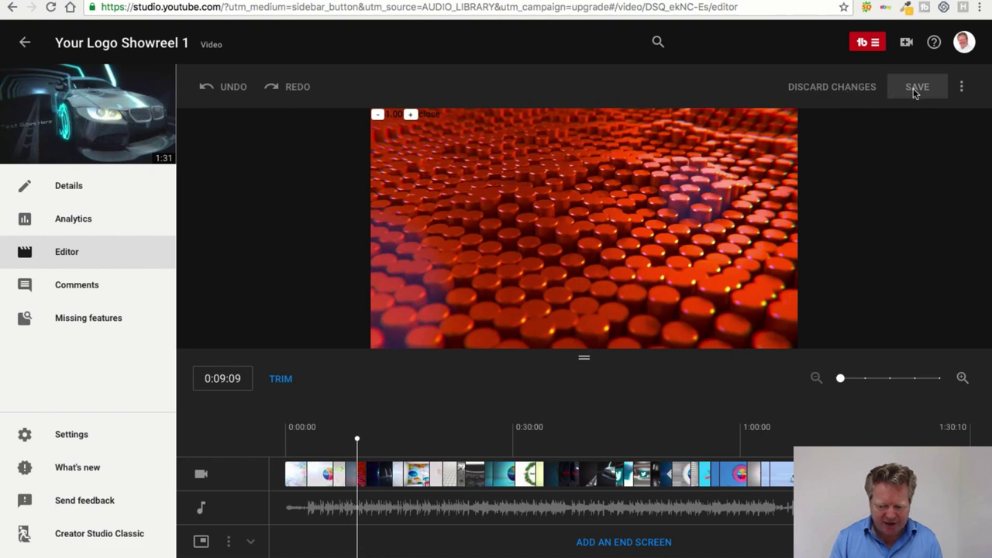
pyautogui.click(963, 89)
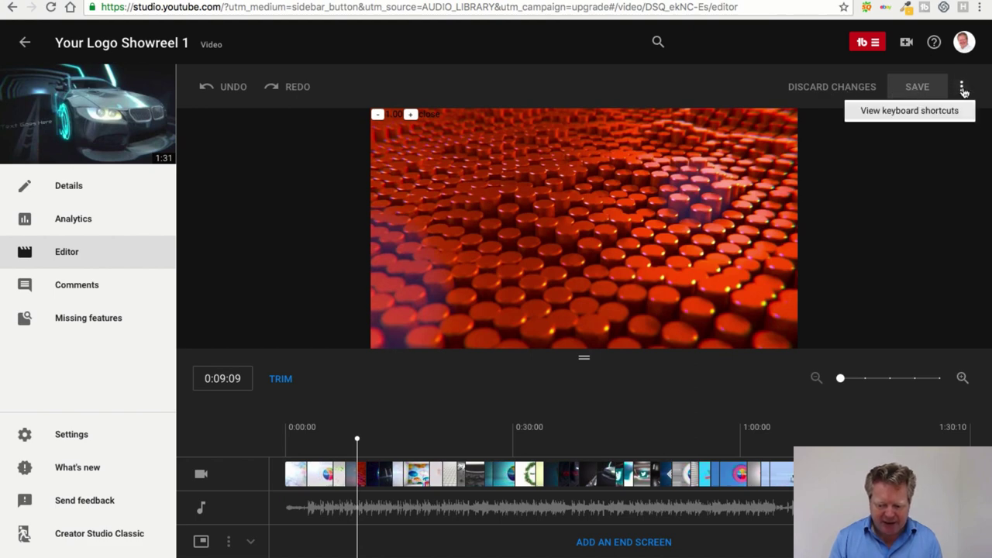
pyautogui.click(948, 111)
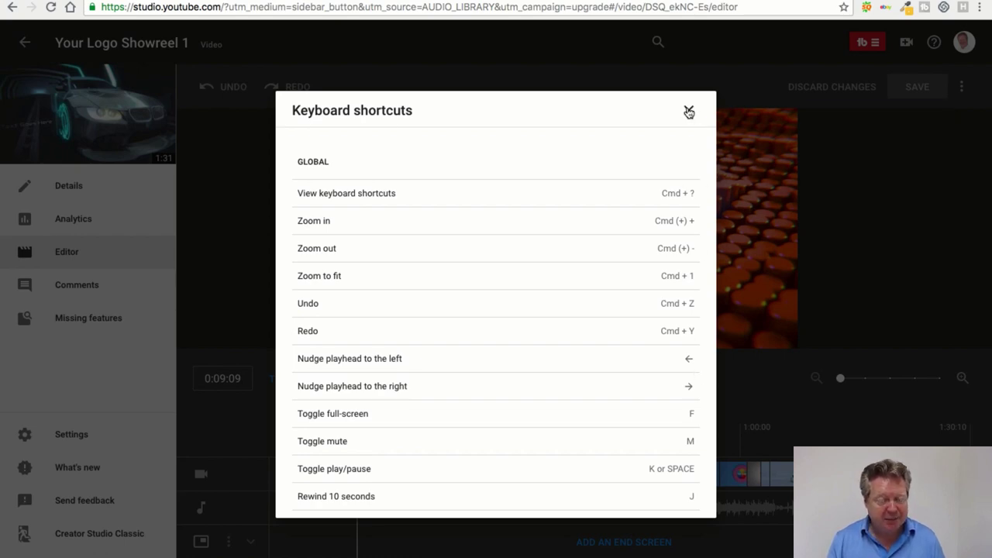
pyautogui.click(689, 113)
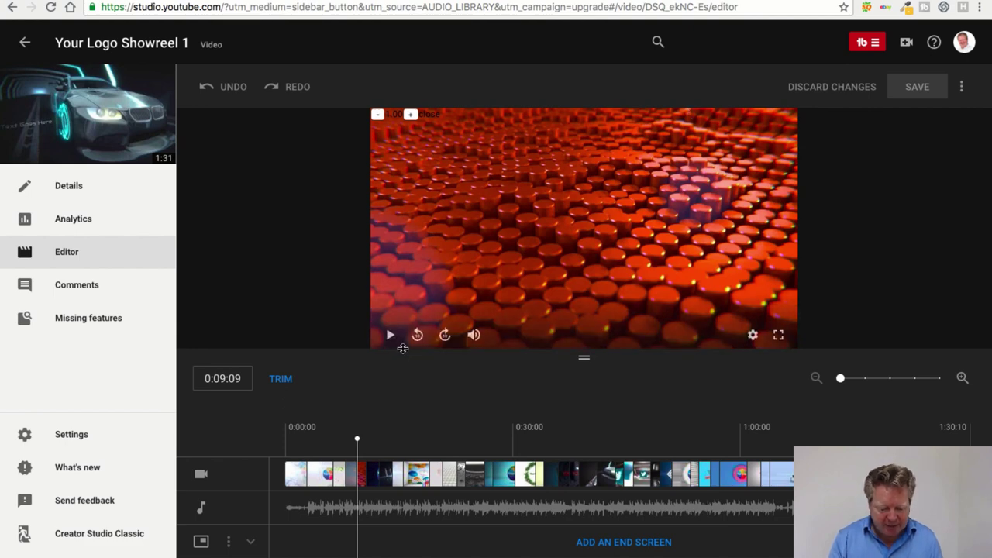
# Briefly play and pause the video preview, and try skipping 10 seconds back and forward.
pyautogui.click(392, 335)
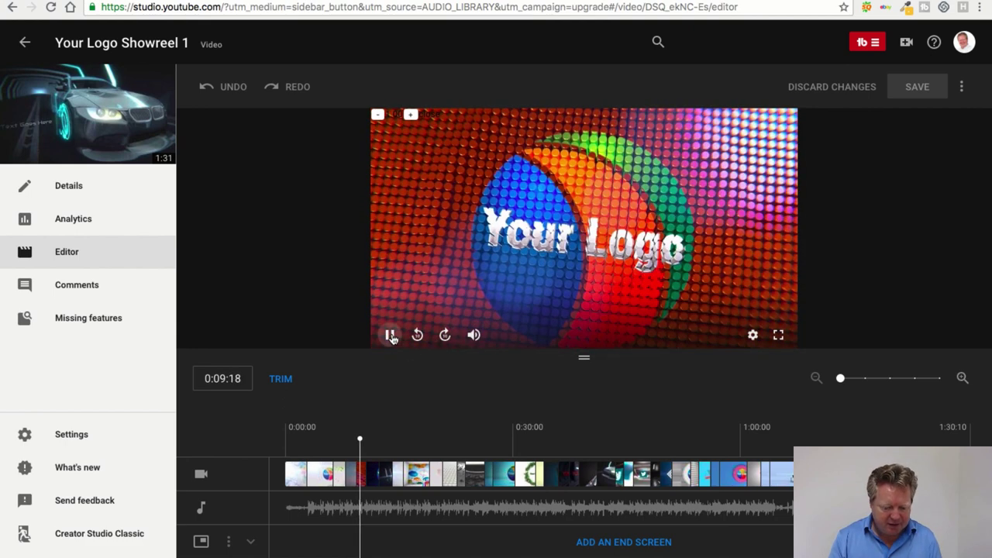
pyautogui.click(393, 335)
pyautogui.click(417, 336)
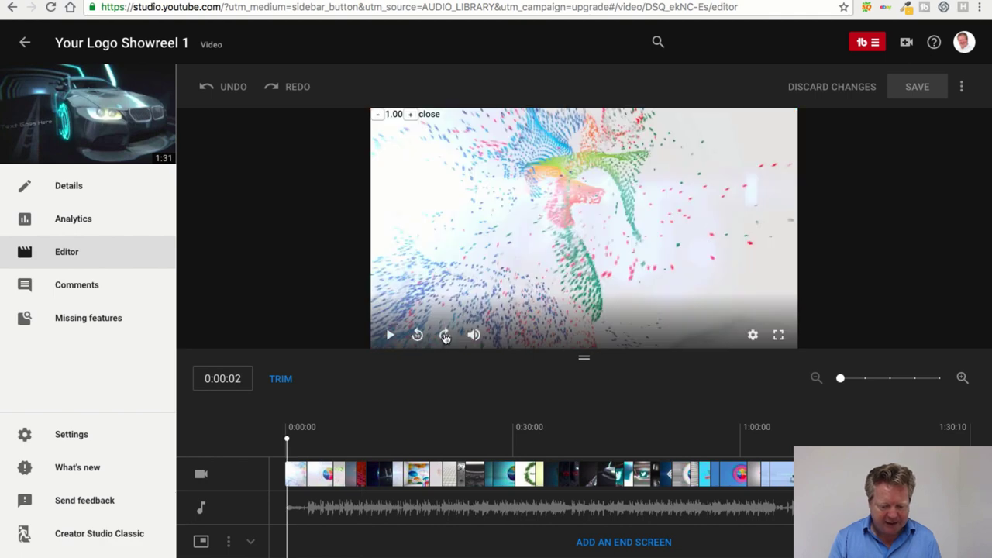
pyautogui.click(445, 336)
# Lower the preview volume to about half and view the available playback speeds.
pyautogui.moveTo(473, 335)
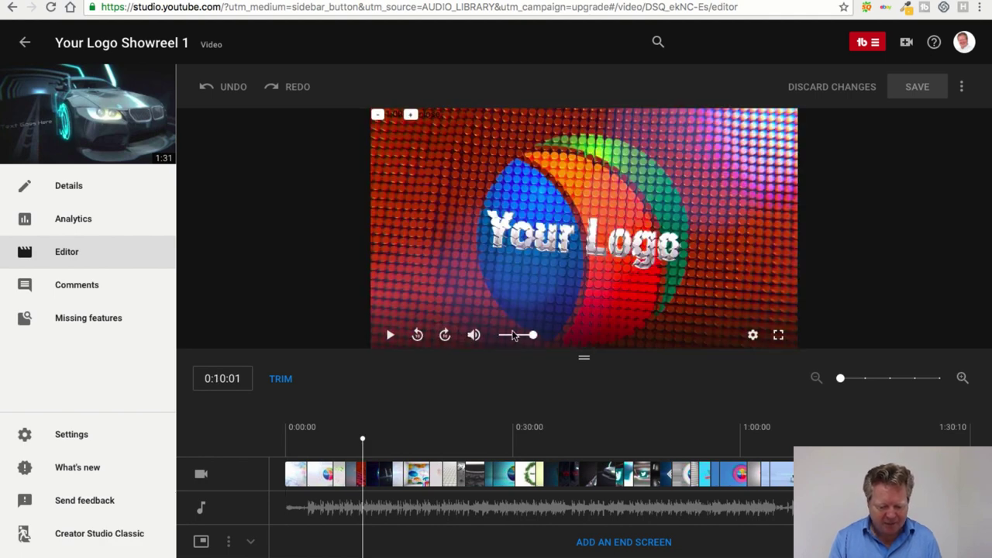
pyautogui.click(512, 335)
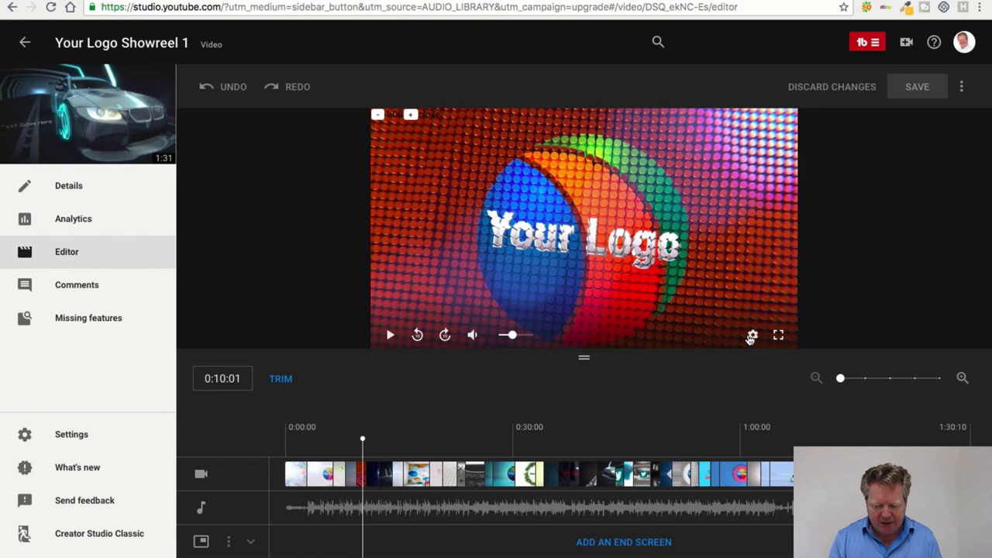
pyautogui.click(750, 336)
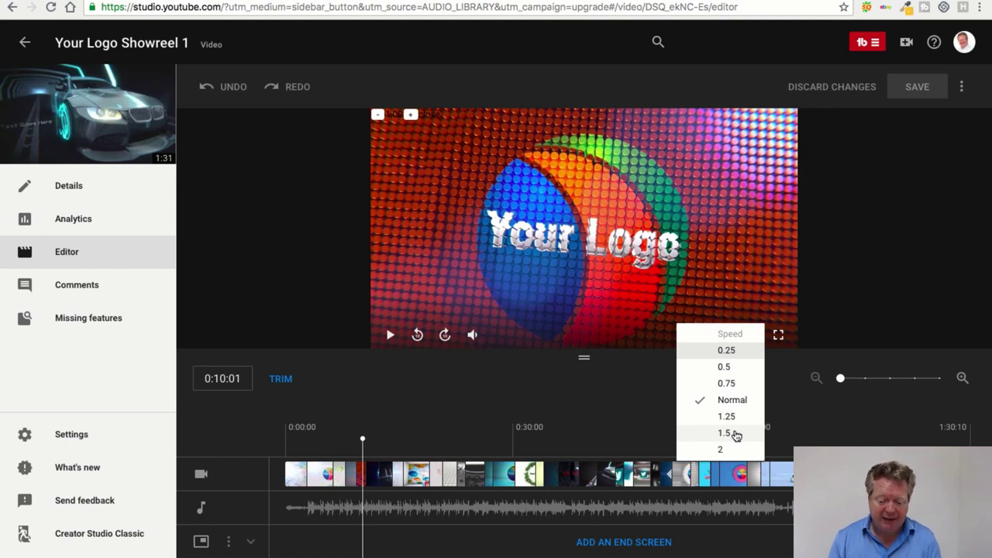
pyautogui.click(825, 312)
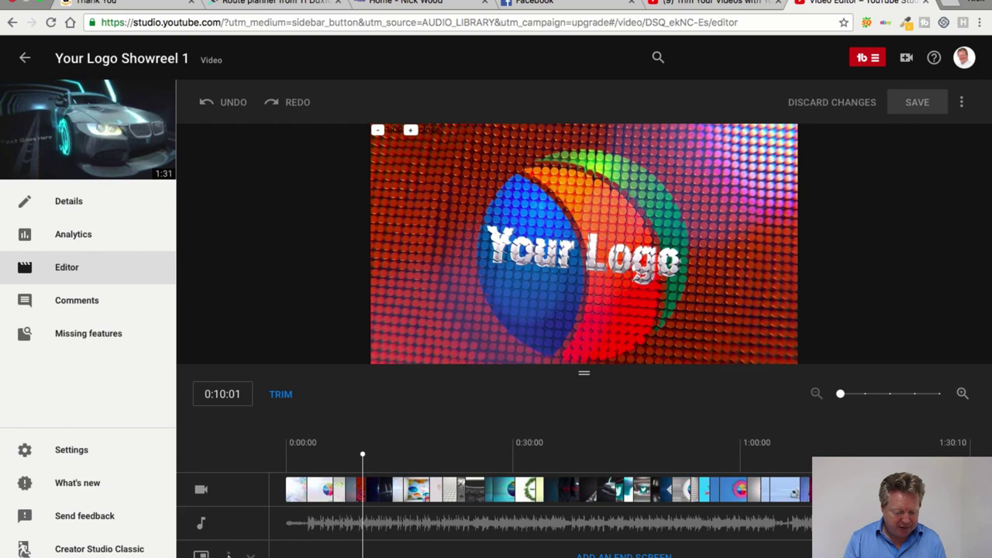
# Trim out the section from 0:10:01 to 0:19:00 and apply the cut to the preview.
pyautogui.scroll(-1, 228, 555)
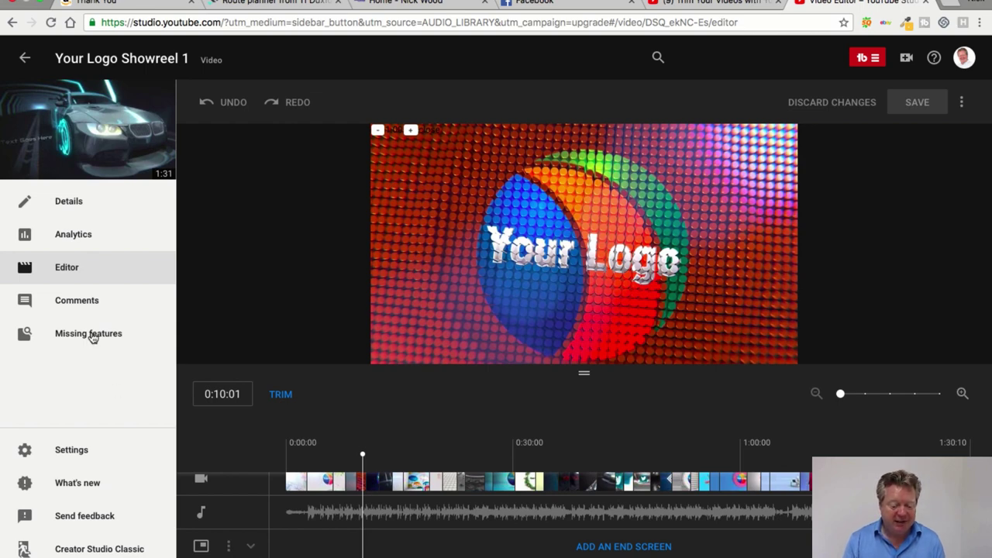
pyautogui.moveTo(93, 337)
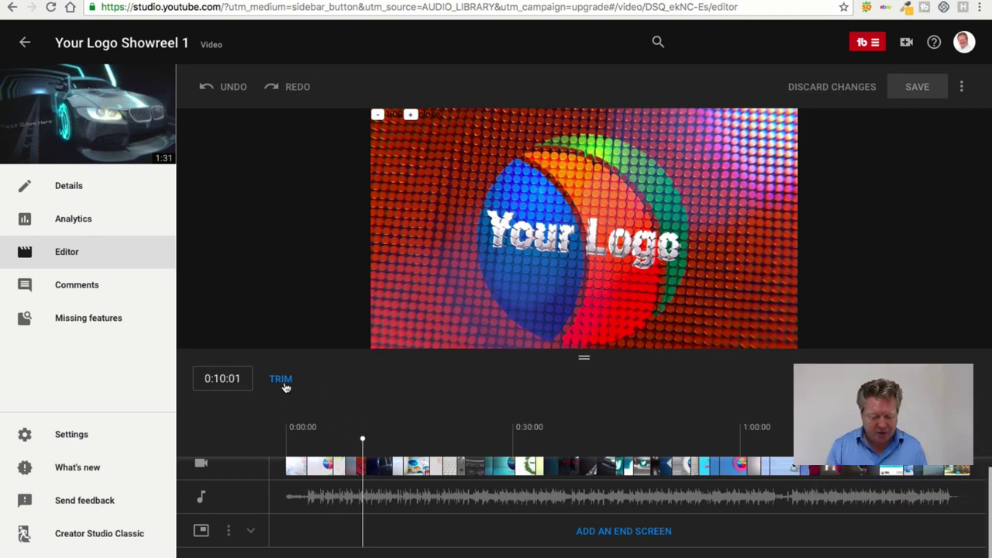
pyautogui.click(282, 396)
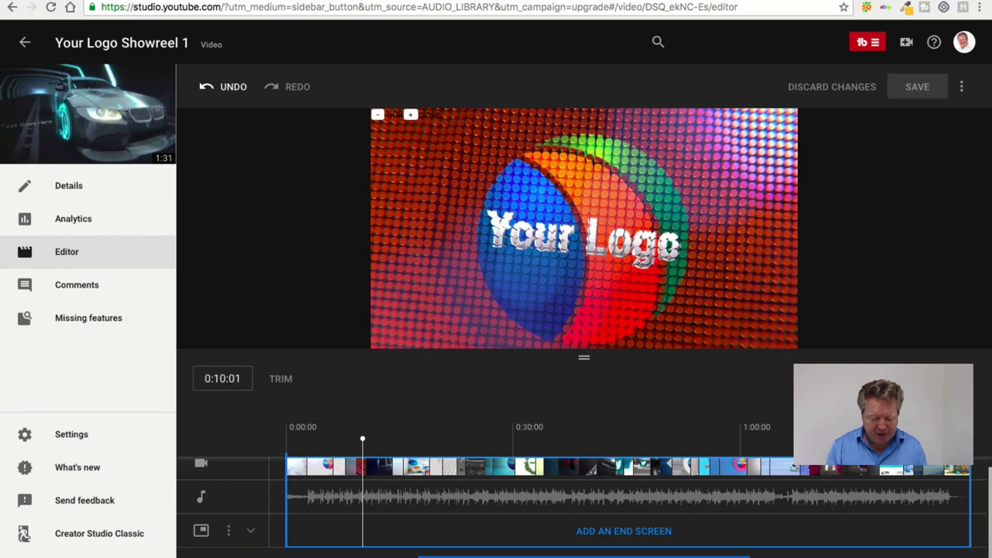
pyautogui.click(371, 522)
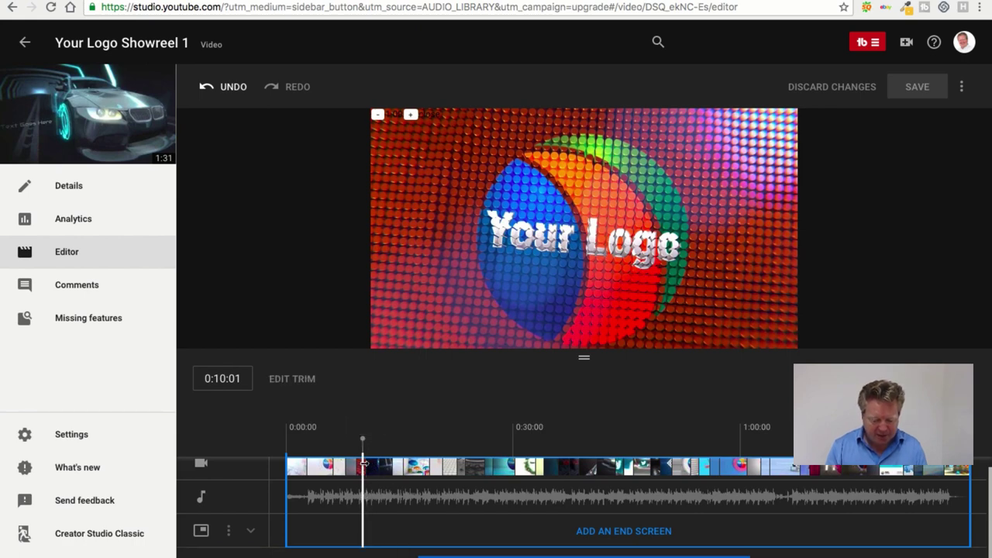
pyautogui.moveTo(363, 459); pyautogui.dragTo(431, 467)
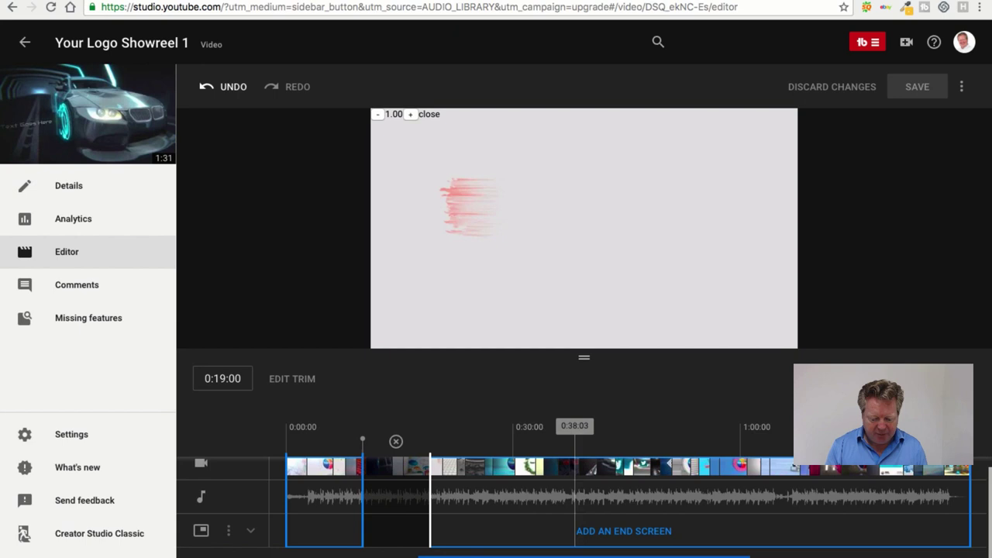
pyautogui.click(939, 378)
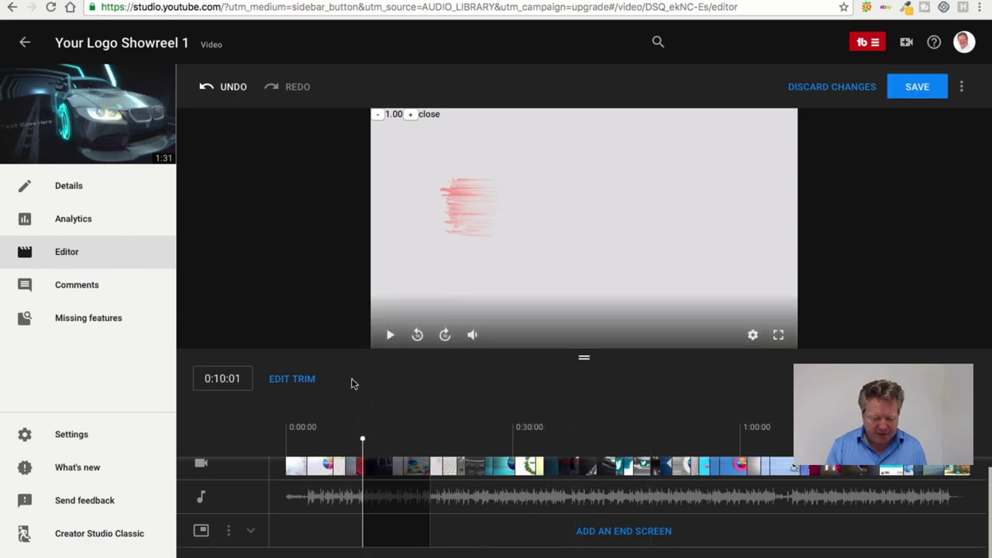
# Play the preview from about 0:08:12 to check the playback across the first cut.
pyautogui.click(351, 444)
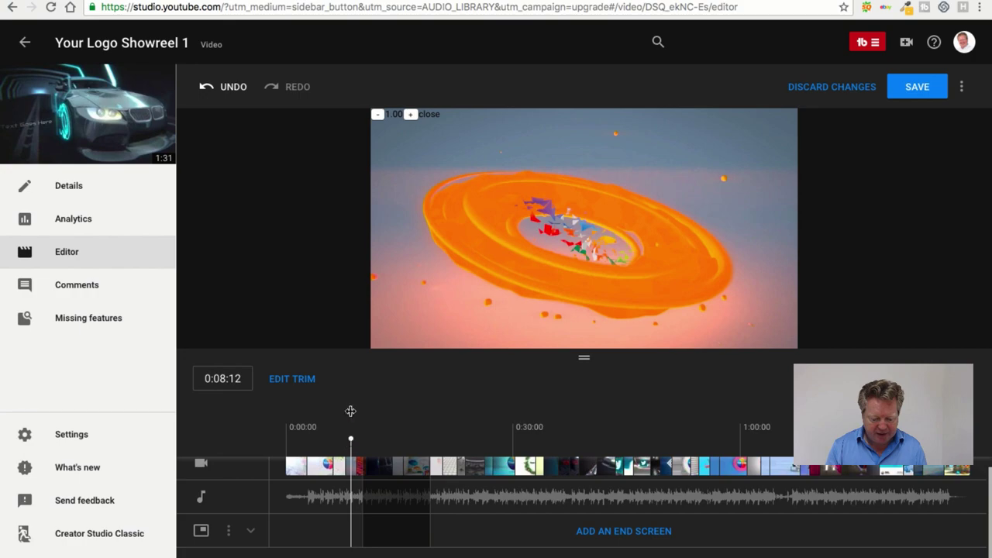
pyautogui.click(390, 335)
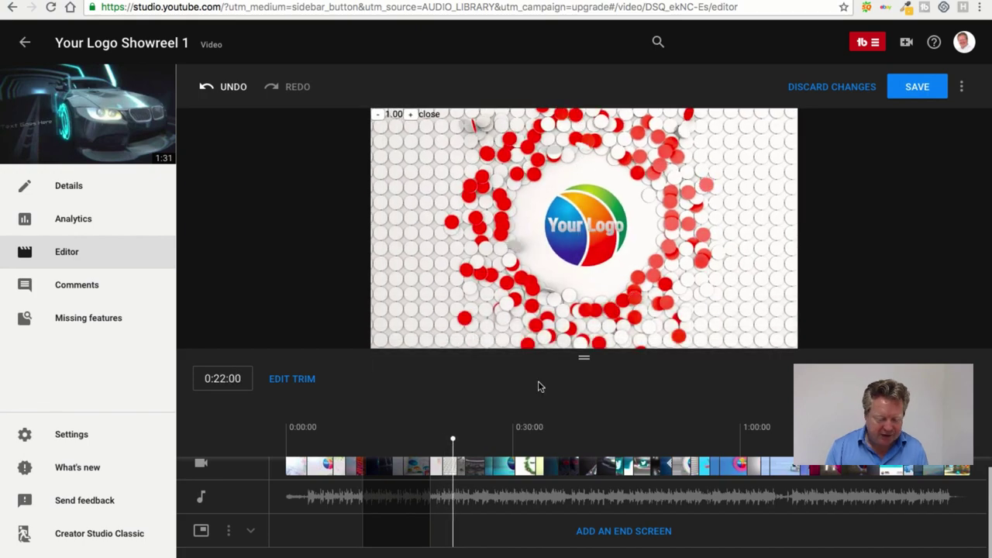
pyautogui.click(571, 453)
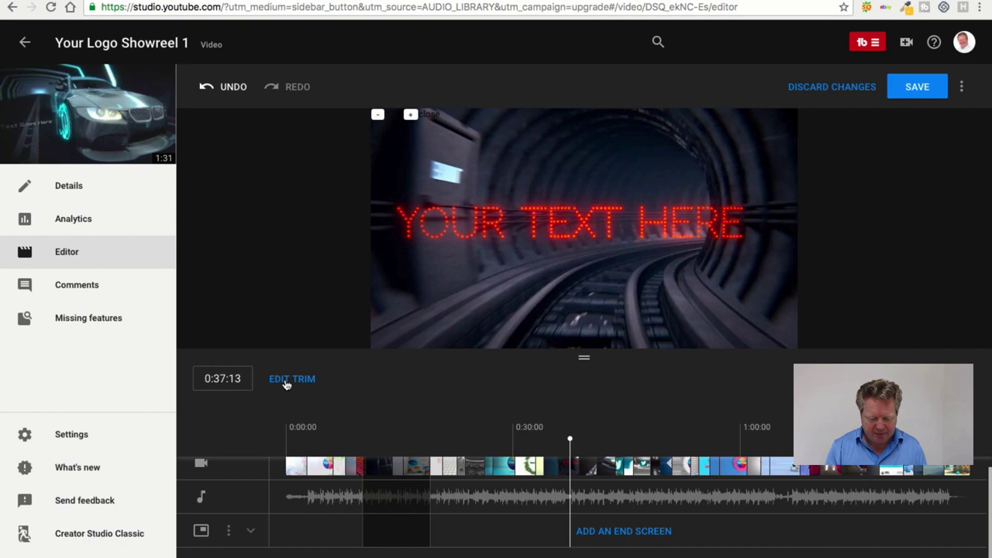
pyautogui.click(351, 507)
# Reopen the trim for editing and cut out a second section from 0:35:05 to 0:37:13.
pyautogui.click(305, 379)
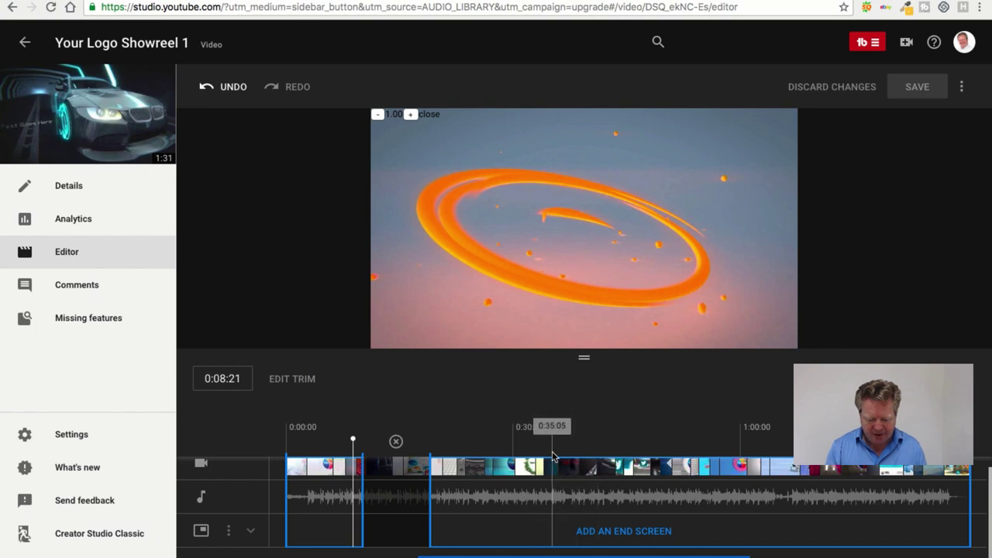
pyautogui.click(552, 481)
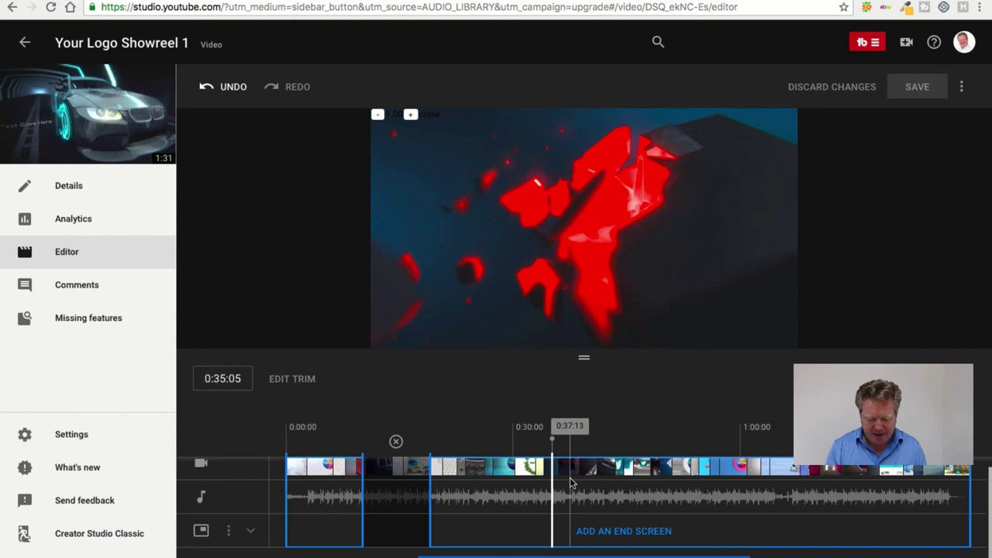
pyautogui.moveTo(553, 480); pyautogui.dragTo(571, 478)
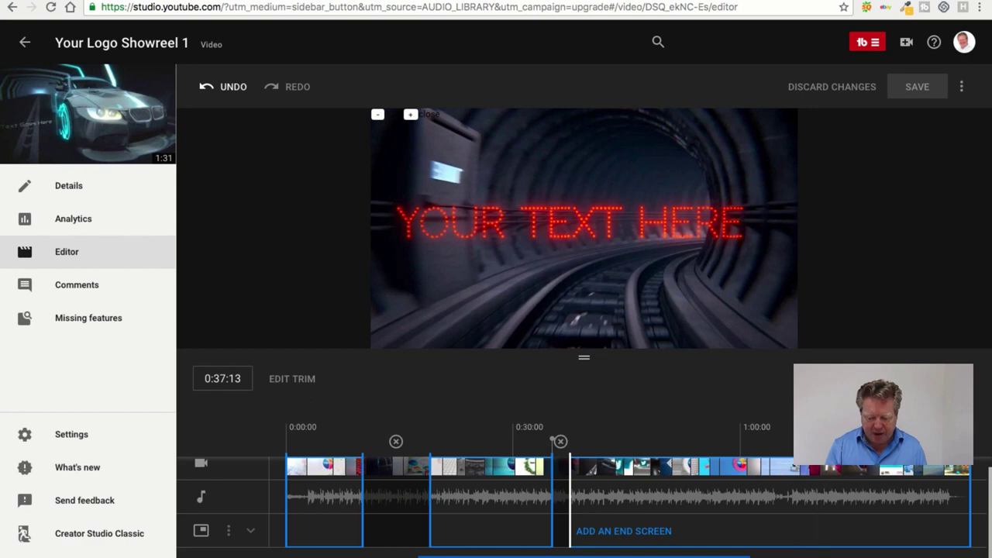
pyautogui.scroll(5, 884, 434)
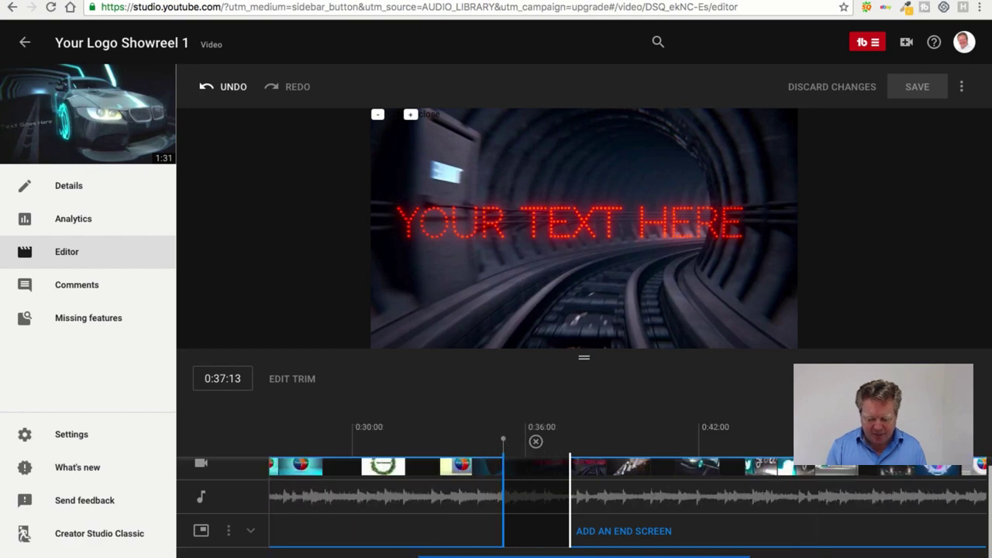
pyautogui.scroll(-2, 883, 434)
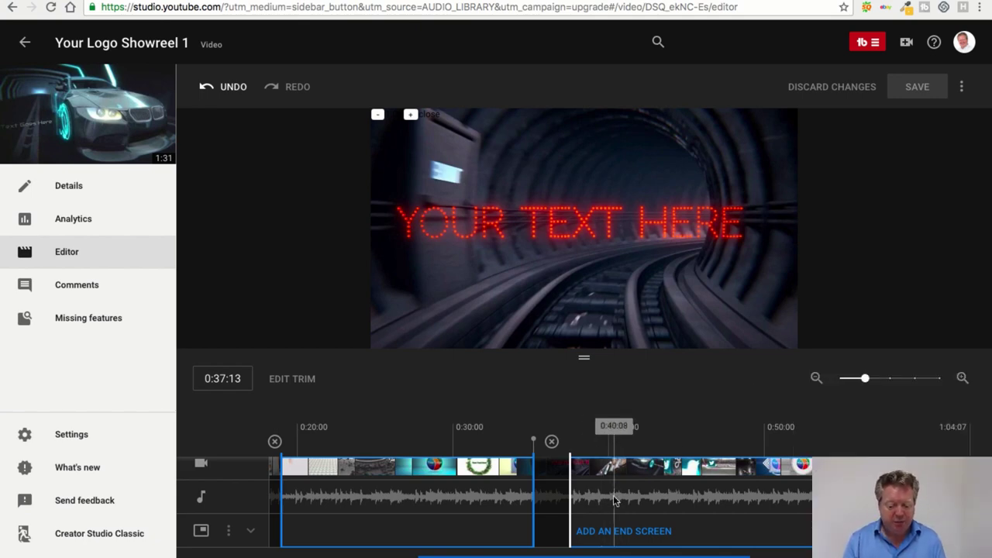
# Play the preview from about 0:33:07 across the second cut and discard all the trim changes.
pyautogui.click(505, 439)
pyautogui.moveTo(612, 284)
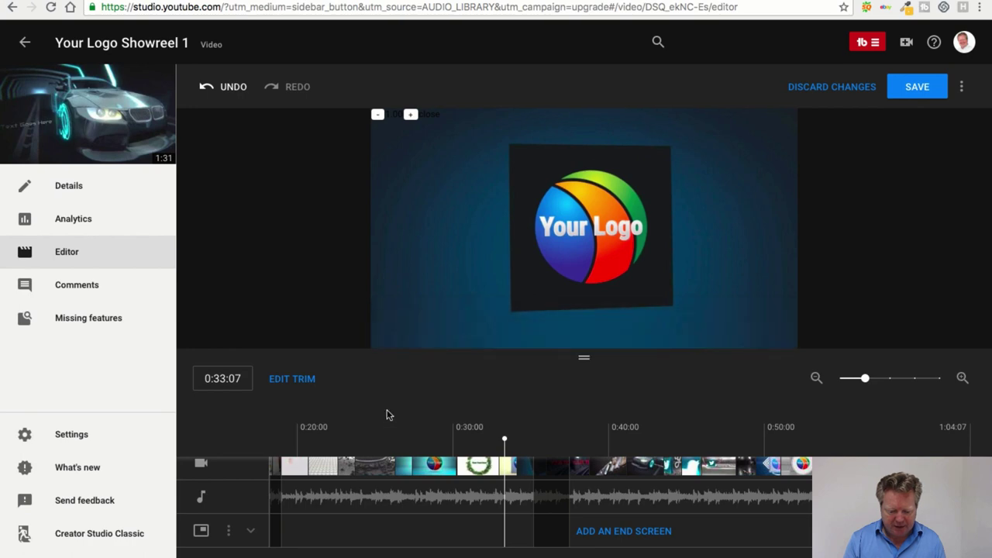
pyautogui.click(392, 338)
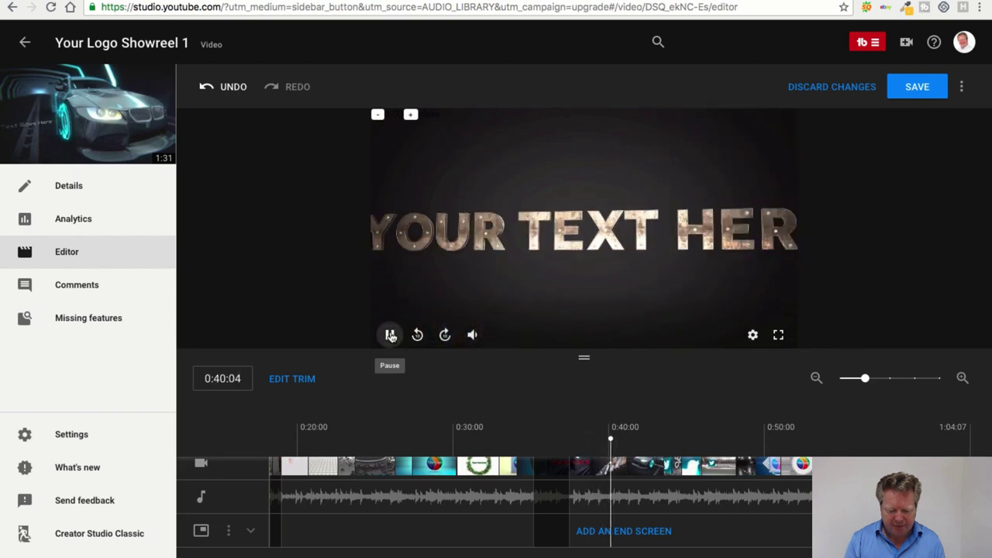
pyautogui.click(391, 336)
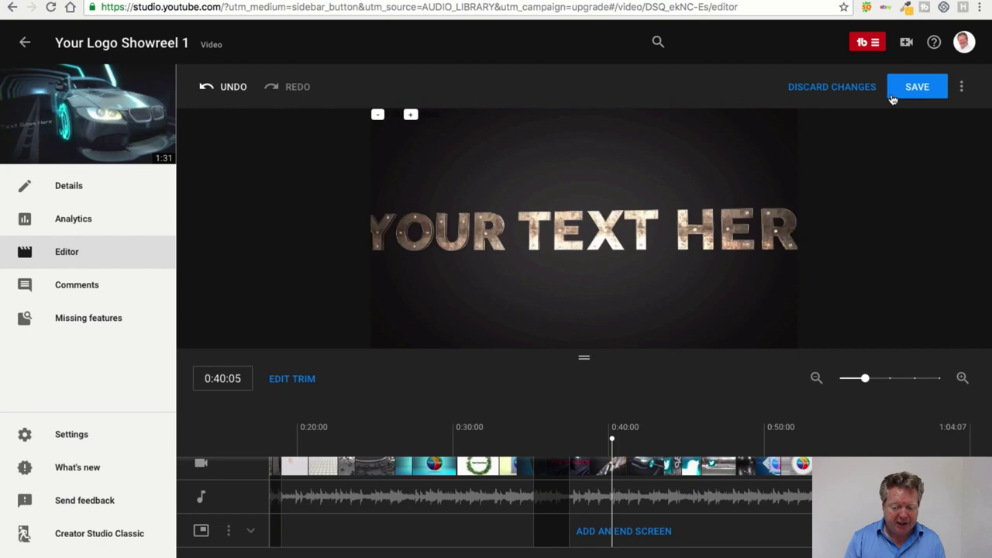
pyautogui.click(850, 87)
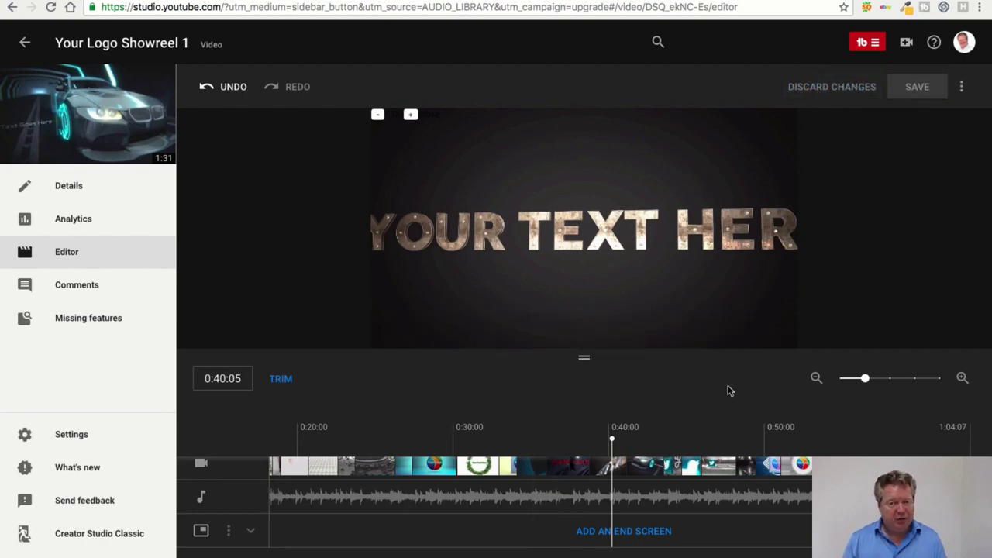